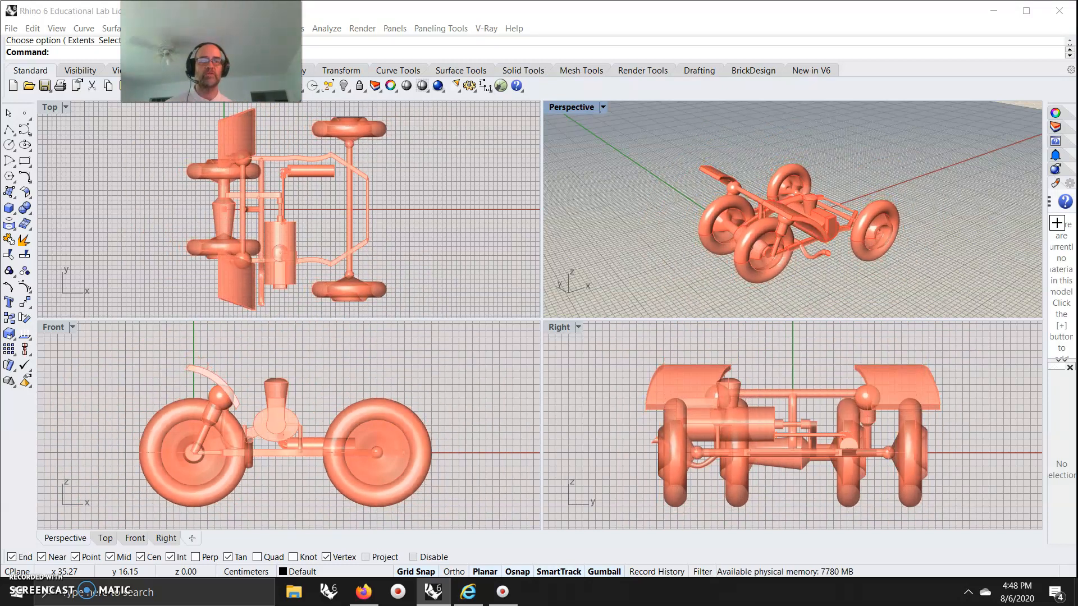
Step: Examine the vehicle's wheels, frame and curved pipe from several angles and up close in the Perspective view
right_drag(918, 303, 735, 250)
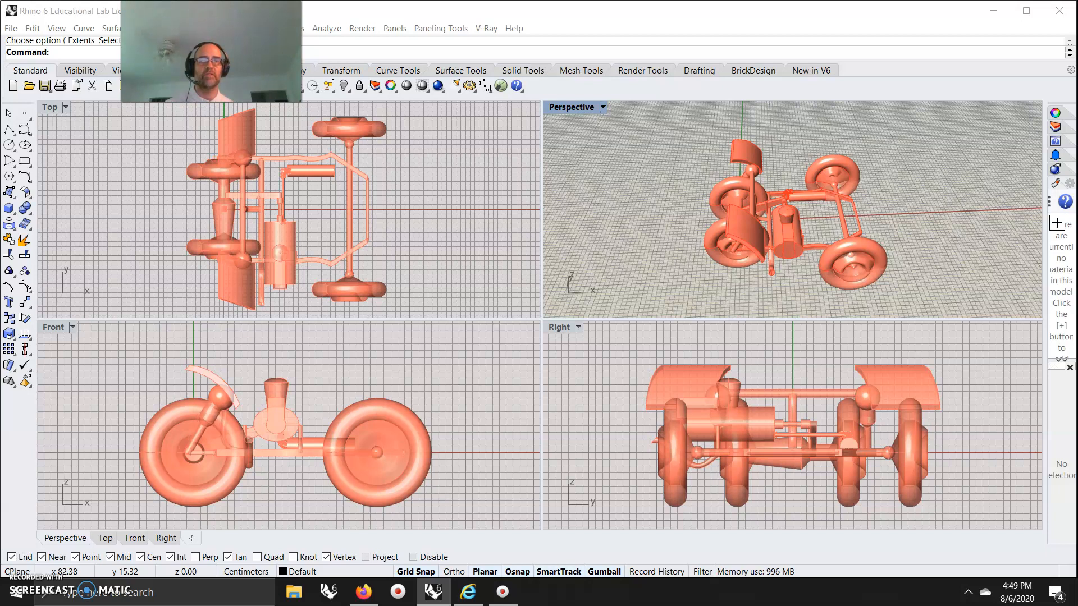
right_drag(823, 313, 882, 231)
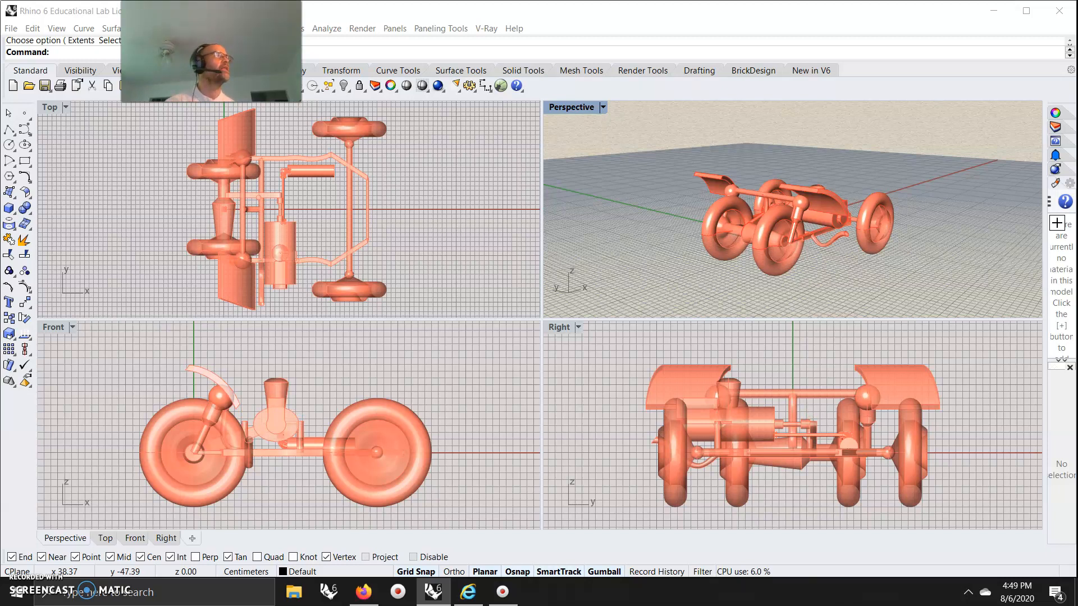
right_drag(720, 477, 706, 474)
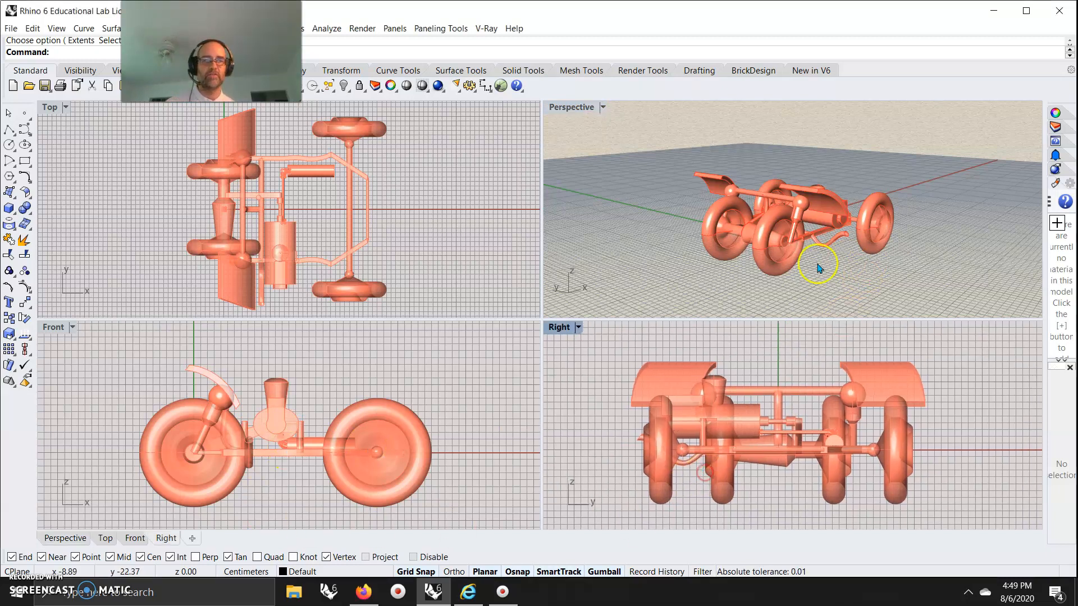
right_drag(818, 264, 810, 250)
scroll(809, 251, up, 6)
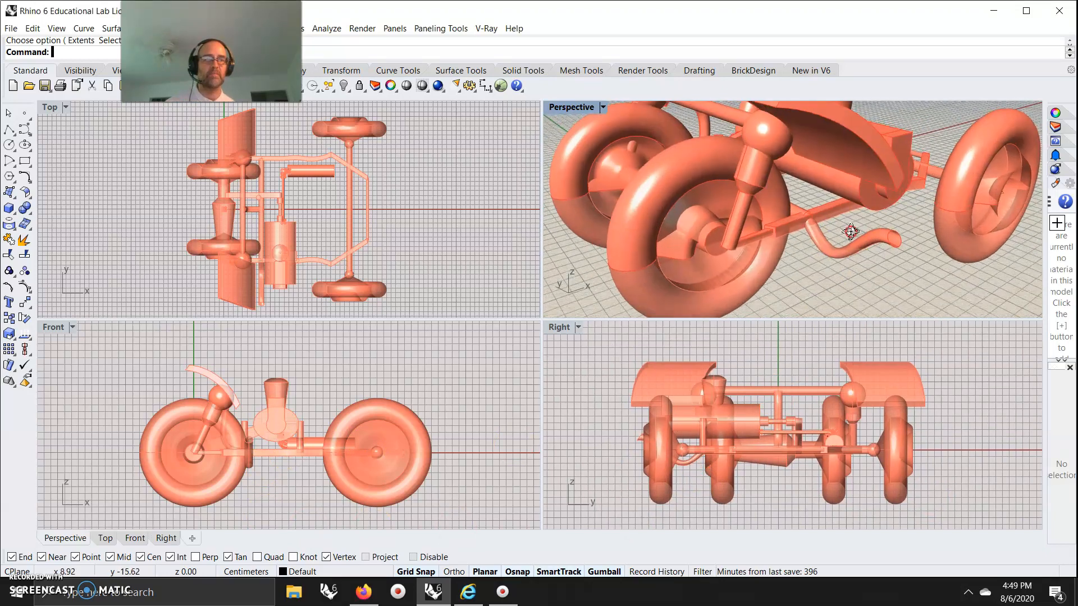
scroll(867, 224, up, 2)
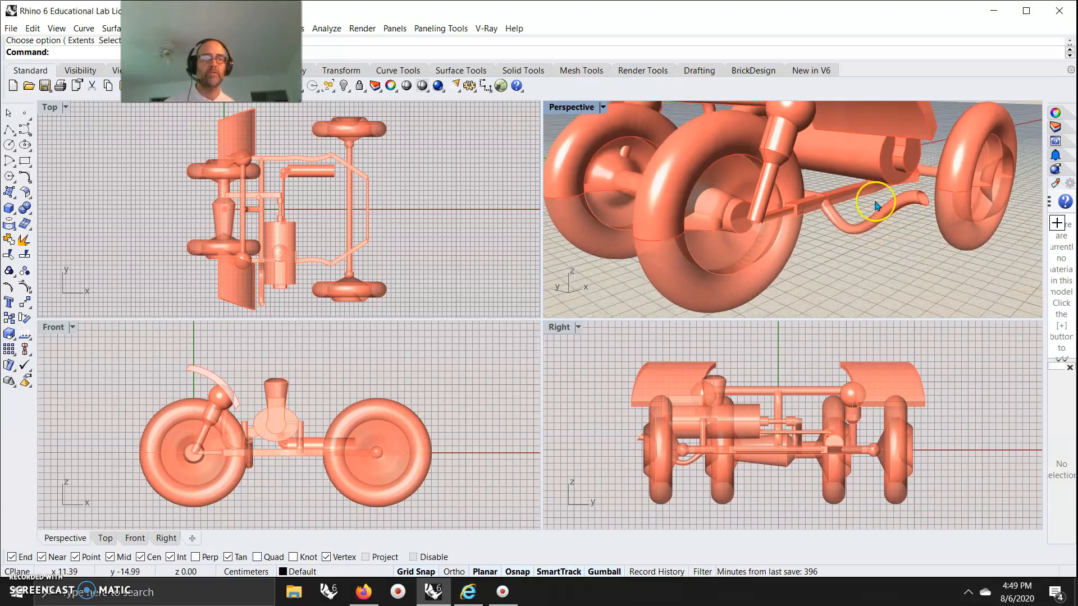
scroll(867, 221, up, 1)
scroll(864, 222, down, 3)
right_drag(793, 229, 847, 228)
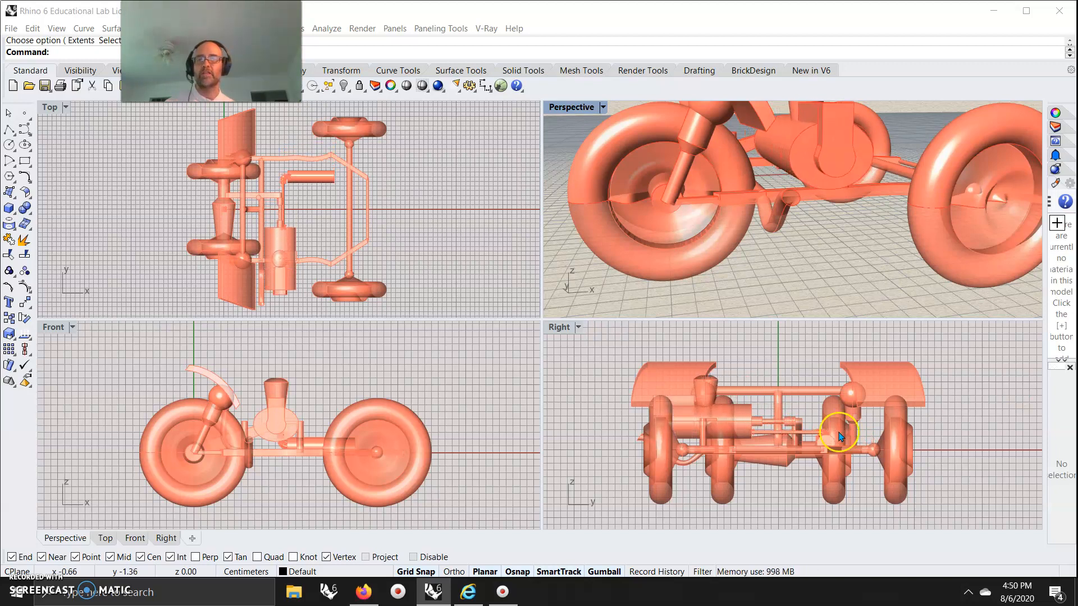
Step: Inspect the linkage beside the engine cylinder in the Top and Perspective views, along with the surrounding chassis
scroll(298, 224, up, 5)
scroll(239, 168, up, 2)
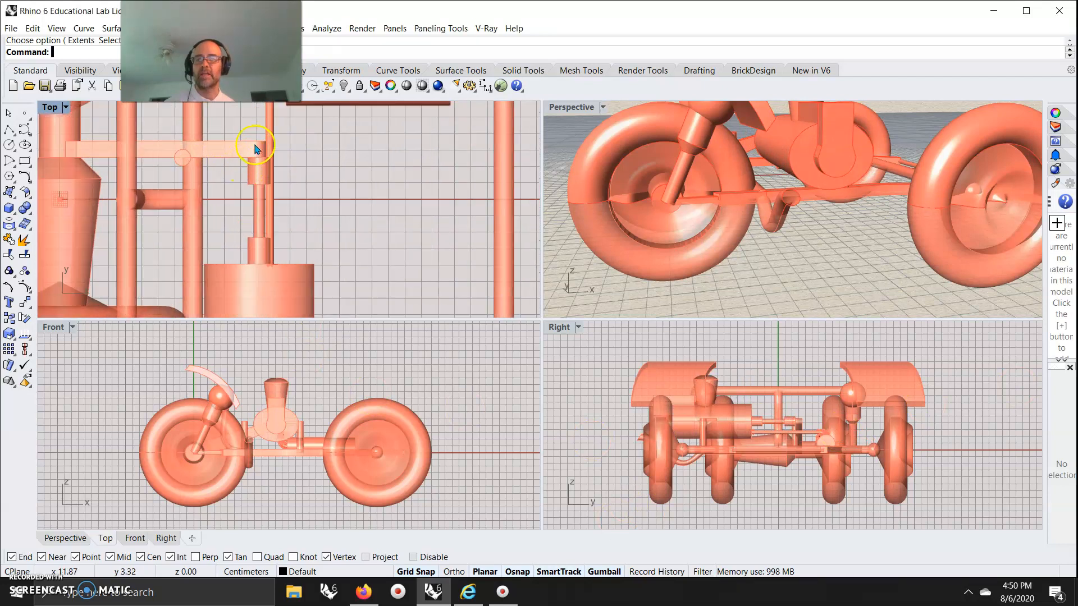
right_drag(794, 173, 799, 170)
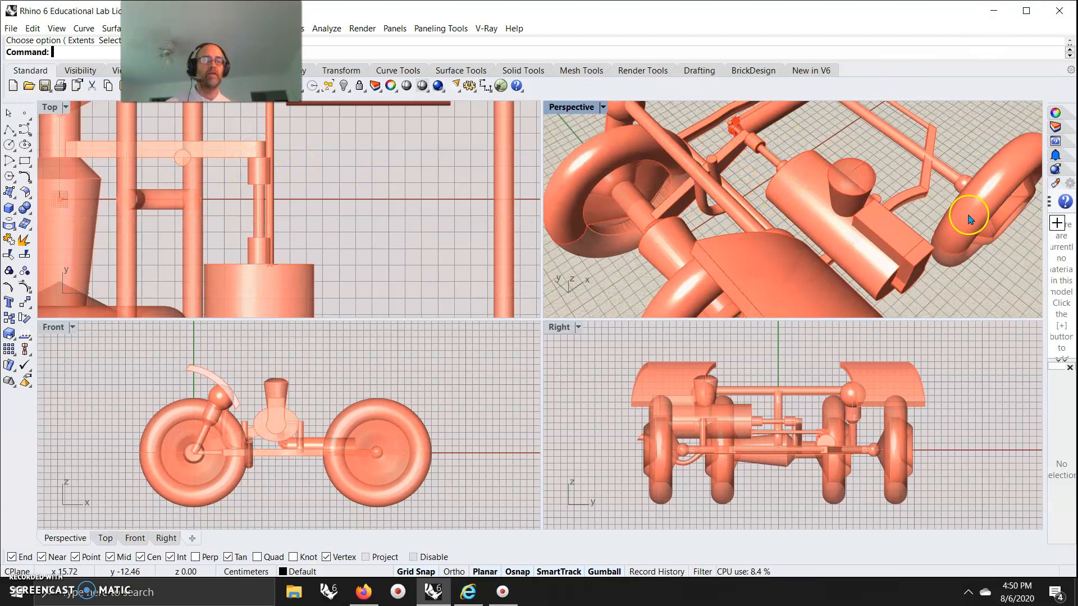
right_drag(732, 126, 748, 129)
scroll(710, 221, down, 3)
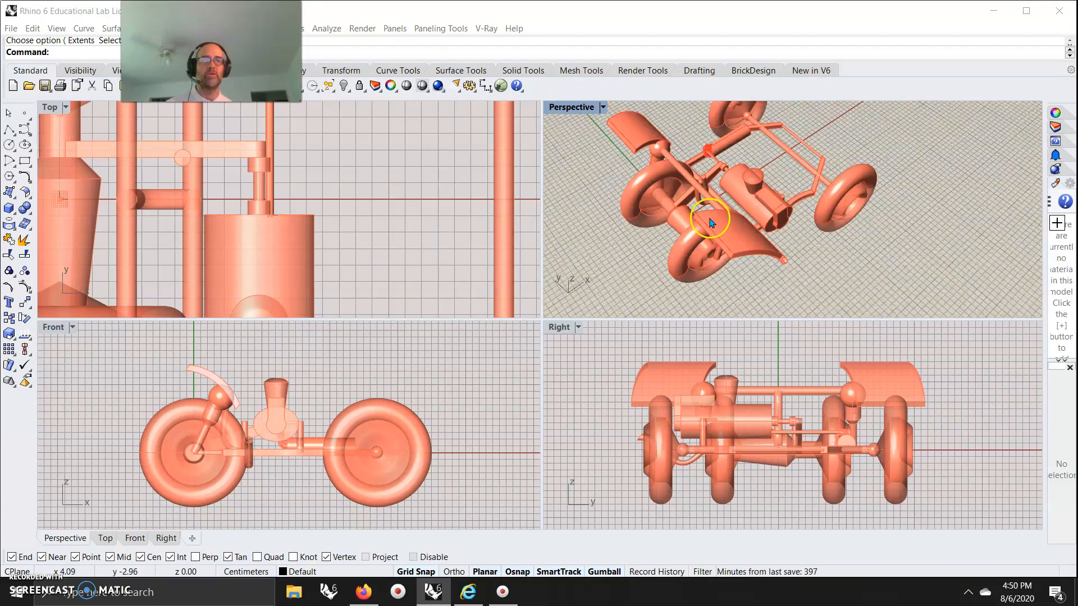
right_drag(750, 225, 756, 245)
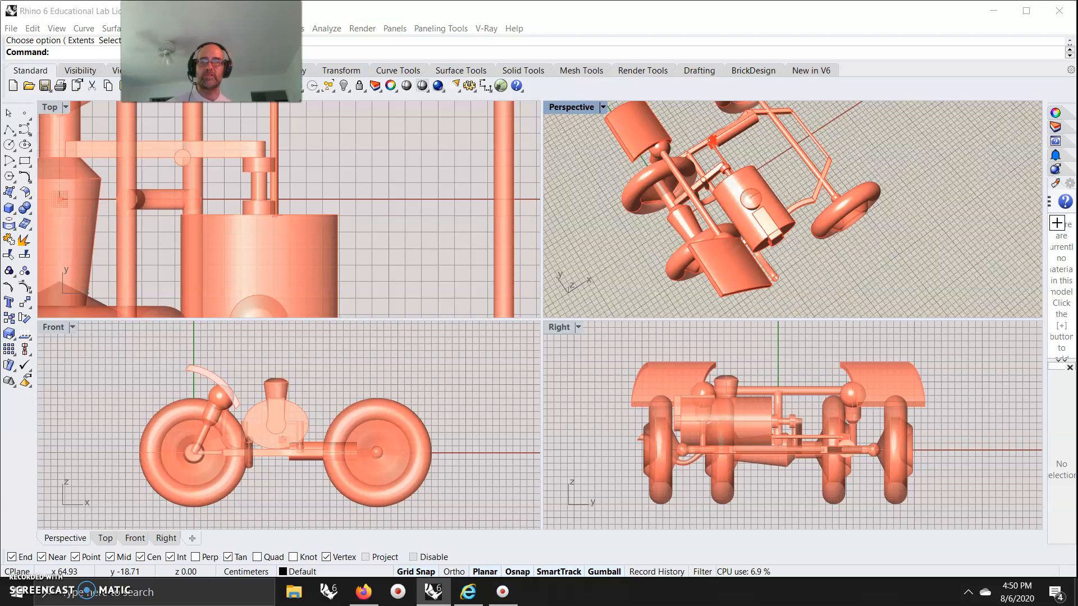
right_drag(828, 307, 763, 158)
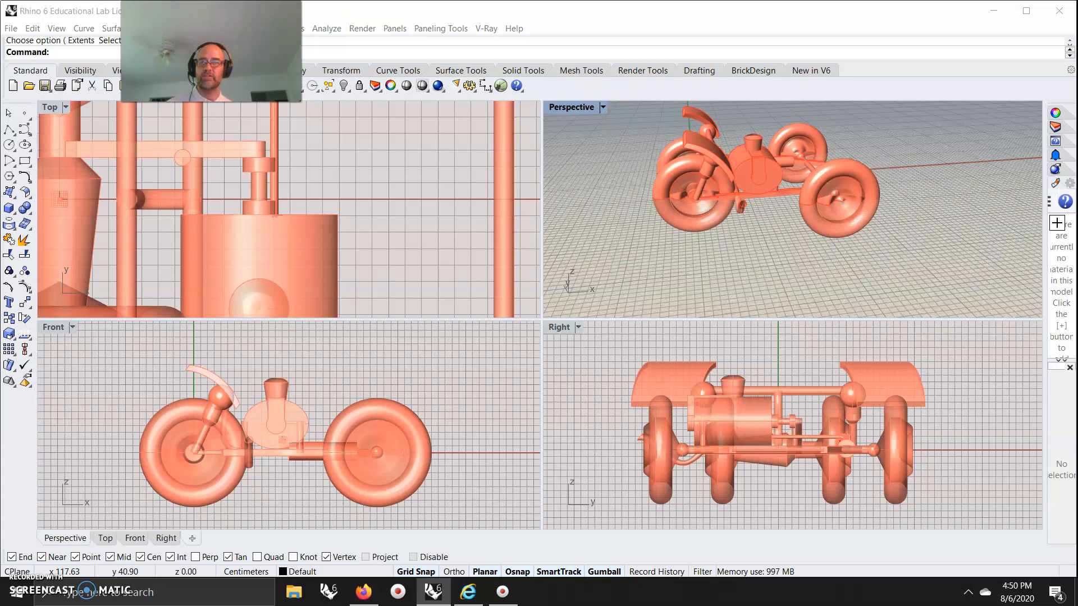
right_drag(803, 219, 762, 236)
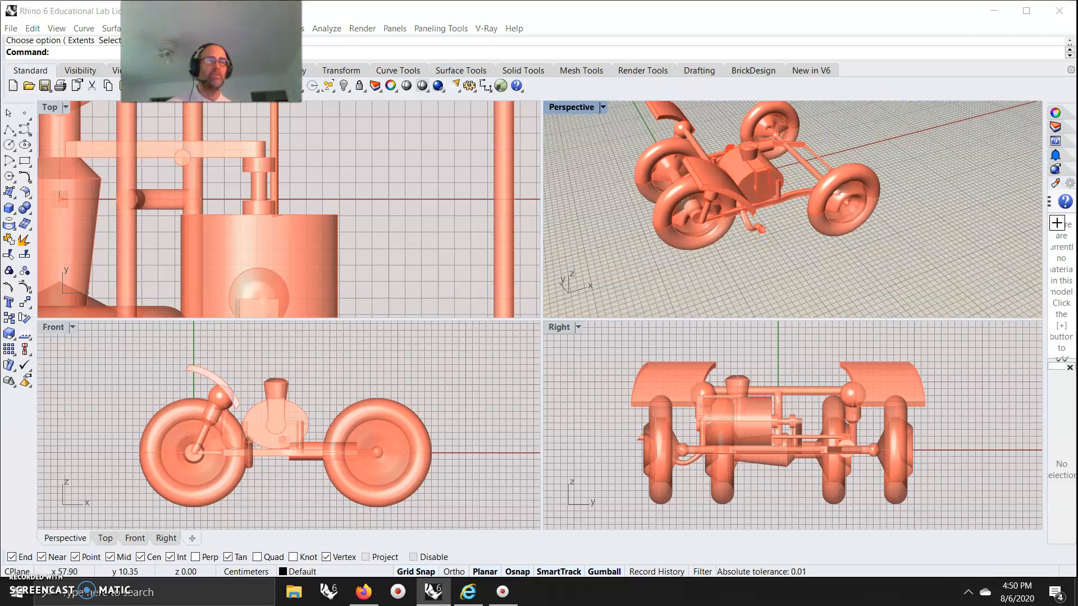
right_drag(753, 226, 924, 231)
right_drag(853, 264, 894, 161)
Step: Fit the whole vehicle in all four viewports and orbit the Perspective view around it
drag(241, 37, 547, 37)
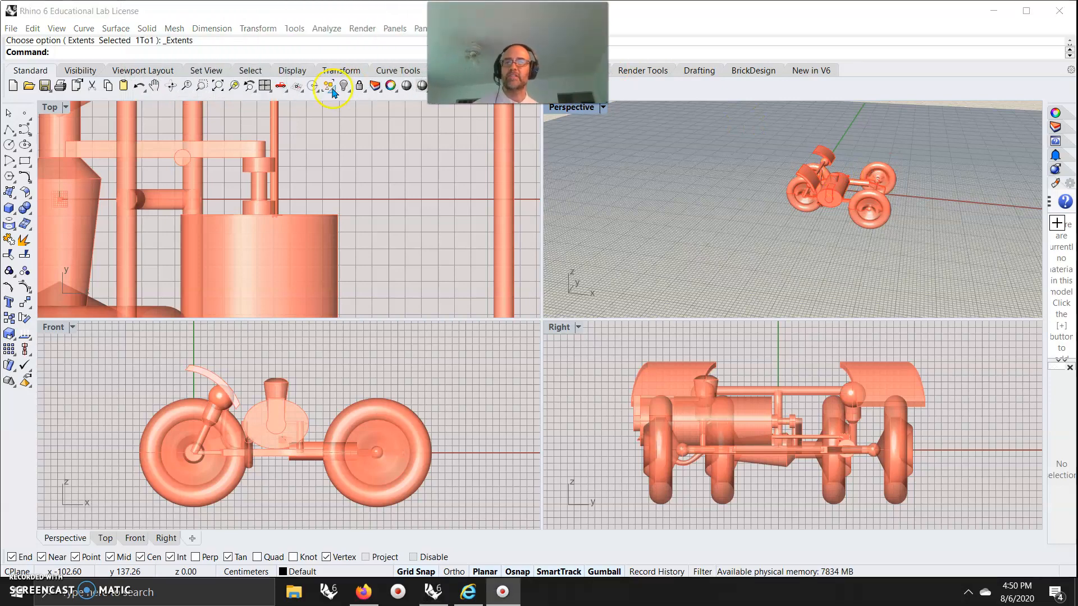
click(216, 90)
right_drag(716, 206, 797, 191)
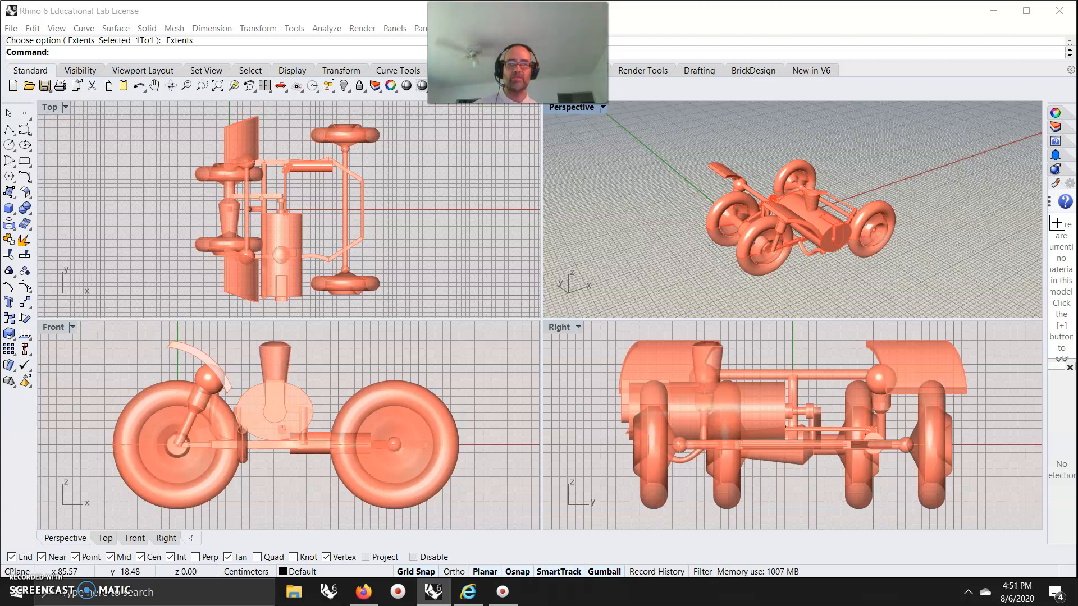
Step: Examine the engine cylinder, its vertical stack and the end housing up close from different angles
right_drag(822, 214, 664, 186)
scroll(759, 199, up, 3)
scroll(759, 199, up, 3)
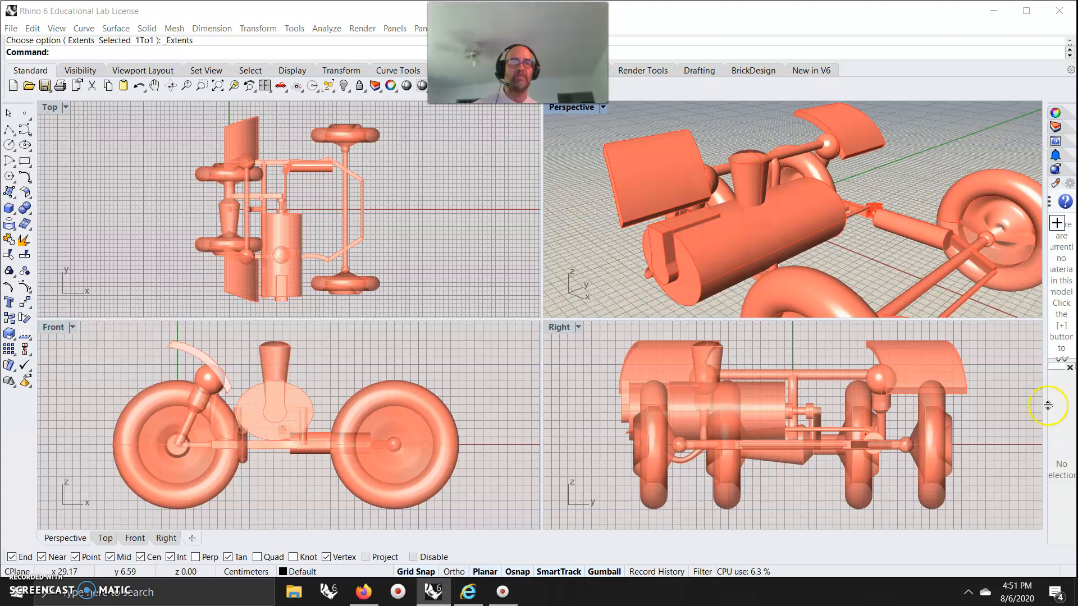
scroll(772, 197, up, 5)
right_drag(762, 187, 730, 185)
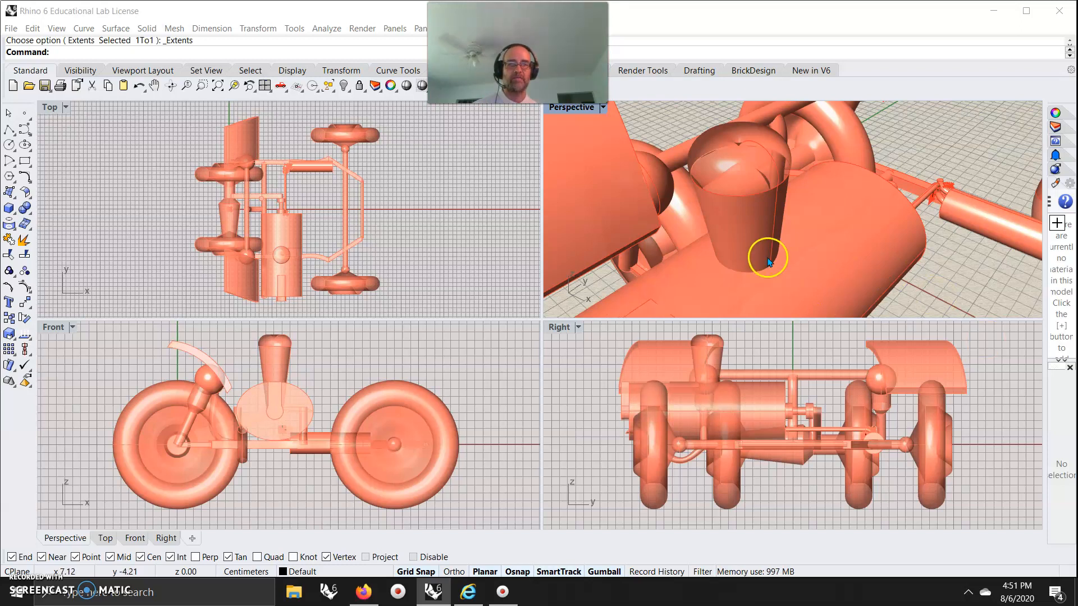
scroll(764, 252, down, 6)
scroll(753, 281, up, 5)
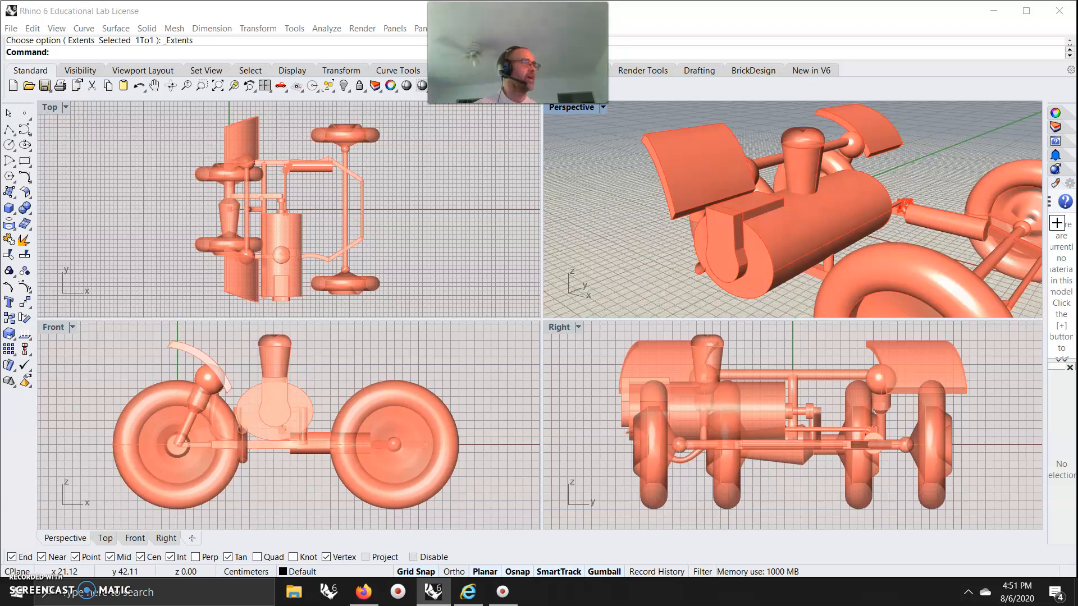
right_drag(760, 240, 790, 230)
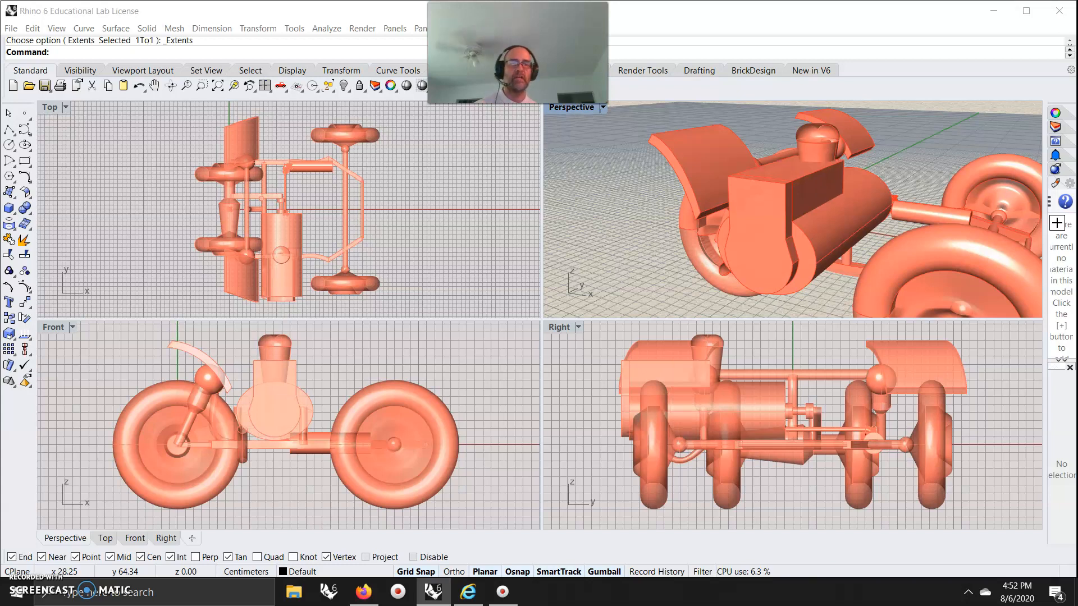
right_drag(913, 275, 868, 291)
right_drag(797, 179, 770, 199)
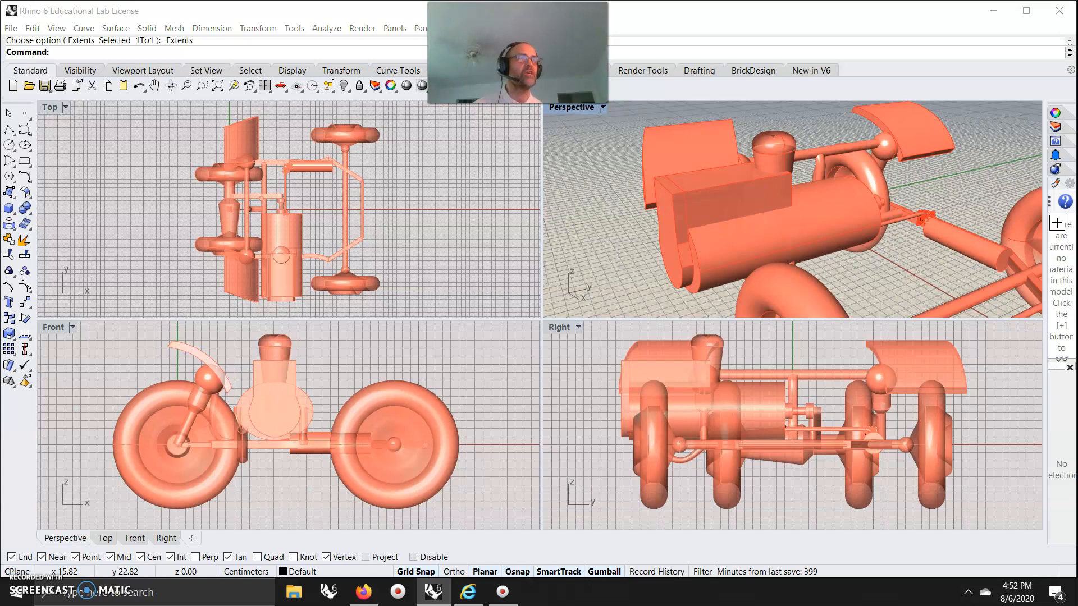
right_drag(825, 269, 744, 261)
Step: Examine the chassis rods, small cylinder and bent pipe connection in the Top, Right and Perspective views
scroll(778, 279, down, 5)
scroll(813, 281, up, 10)
scroll(303, 179, up, 5)
right_drag(300, 176, 326, 196)
scroll(337, 193, down, 3)
right_drag(776, 449, 755, 449)
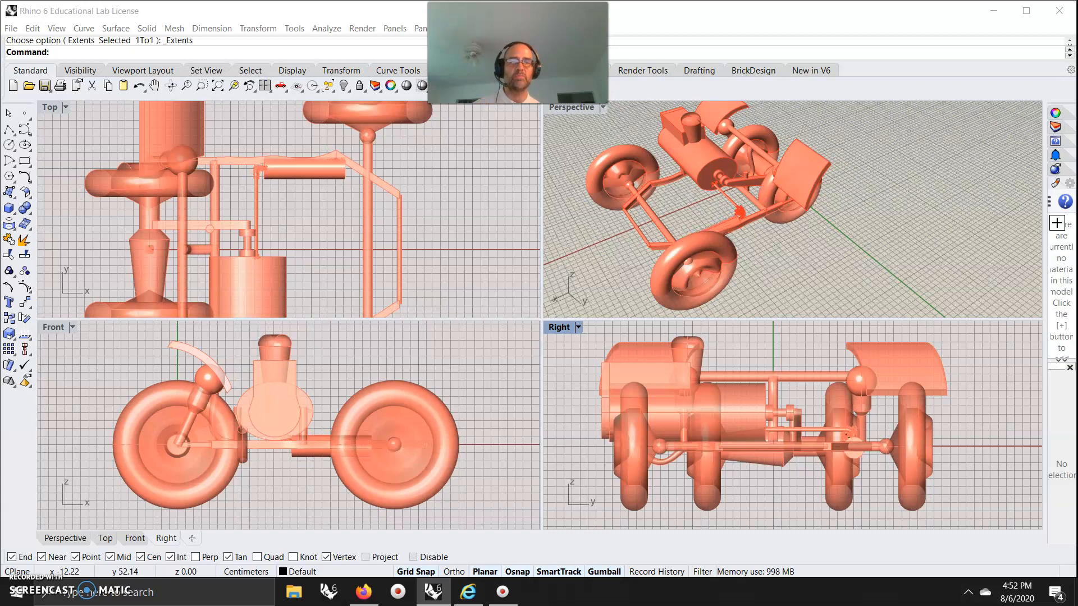
scroll(760, 247, up, 8)
right_drag(704, 162, 781, 177)
scroll(847, 162, up, 3)
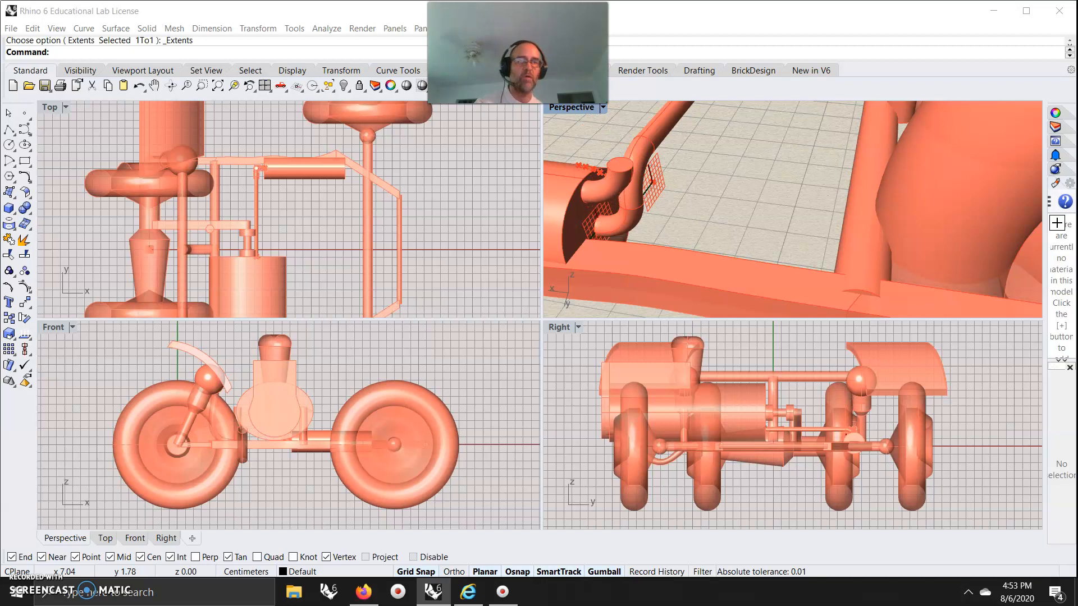
right_drag(730, 298, 1008, 268)
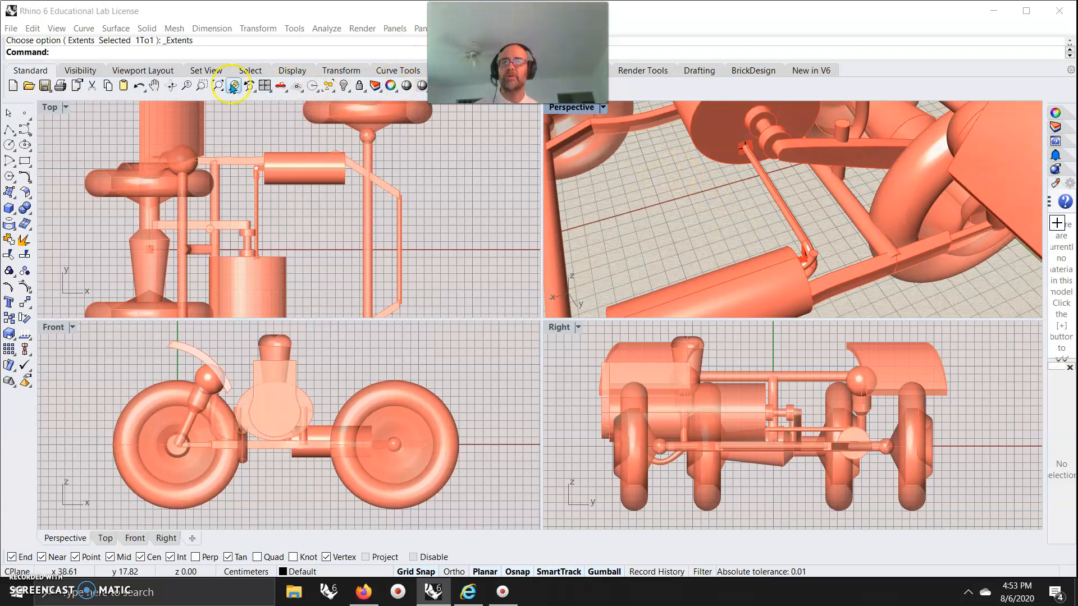
Step: Fit the model in all viewports, then maximize the Perspective viewport with a close view of the vehicle
click(80, 70)
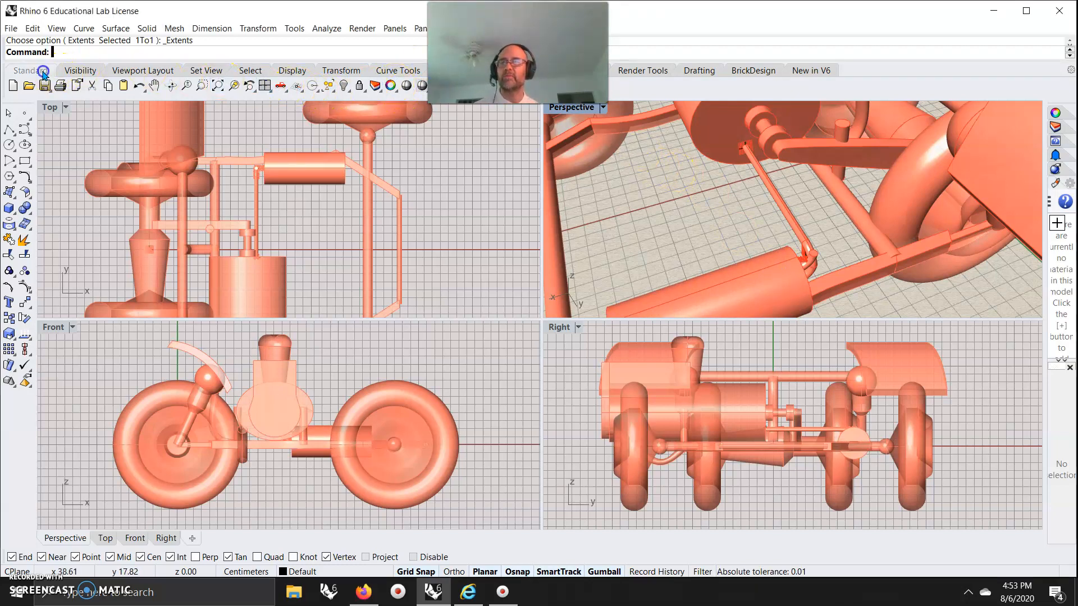
right_click(218, 85)
right_drag(860, 251, 819, 225)
double_click(571, 108)
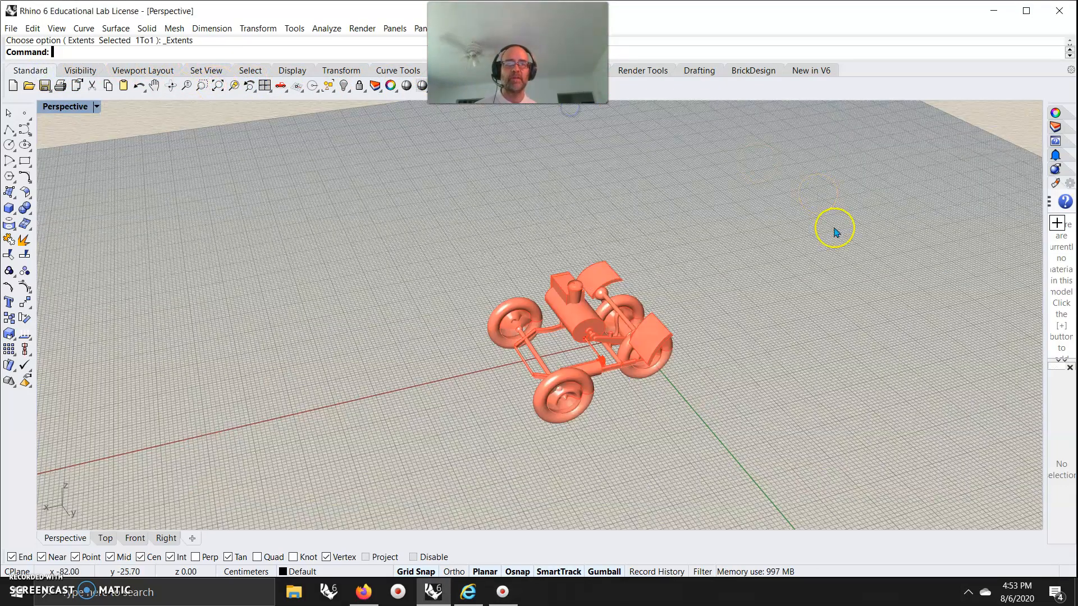
scroll(612, 307, up, 6)
right_drag(612, 308, 417, 395)
scroll(417, 395, up, 8)
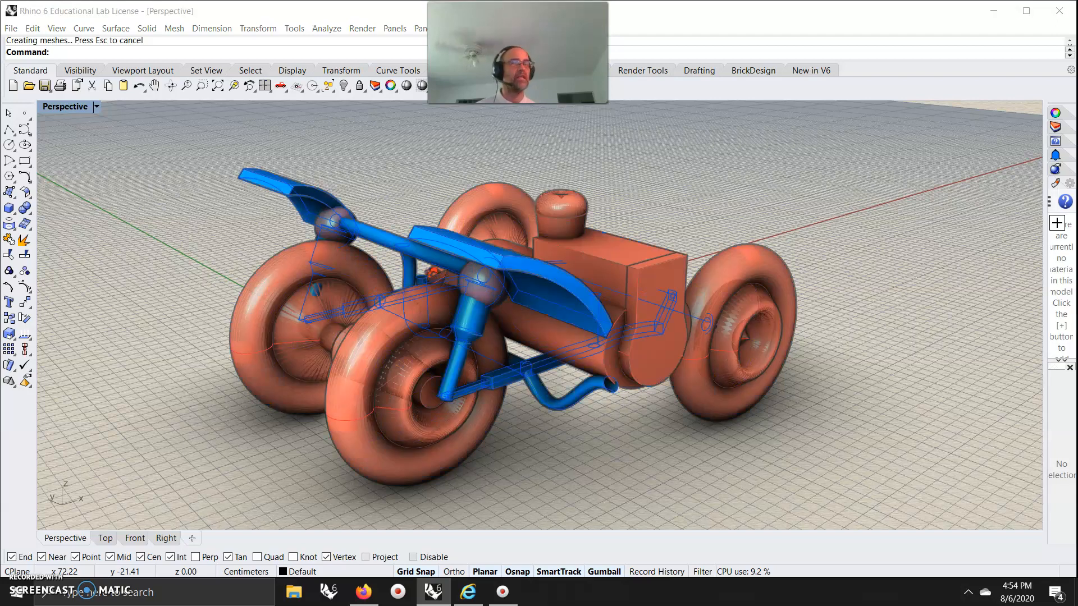
Step: Compare the two vehicle versions by swapping hidden and visible objects and swapping them back, clearing the selection in between
click(80, 72)
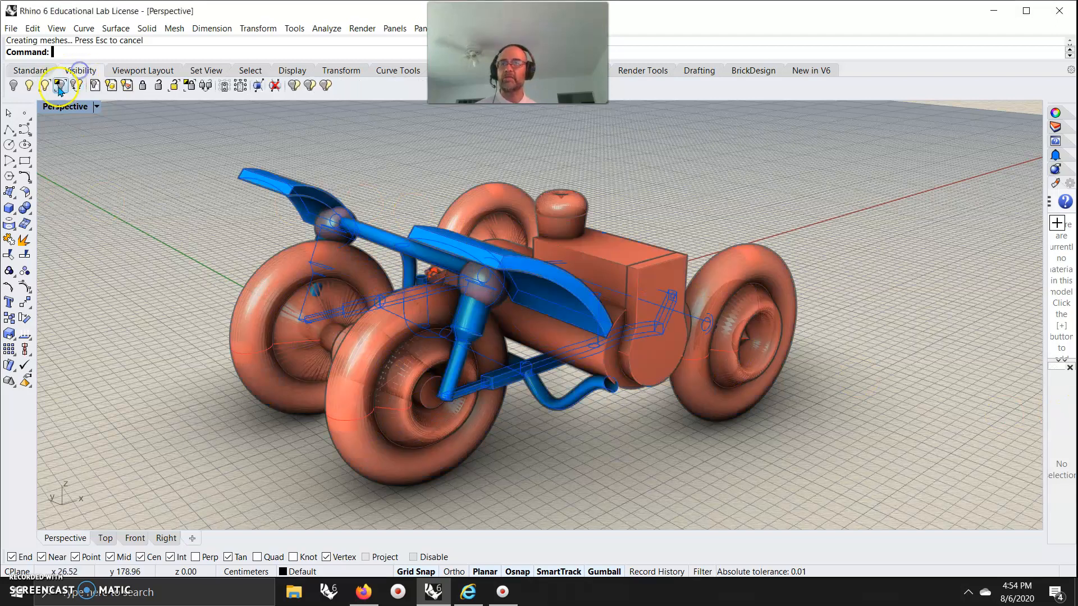
click(76, 85)
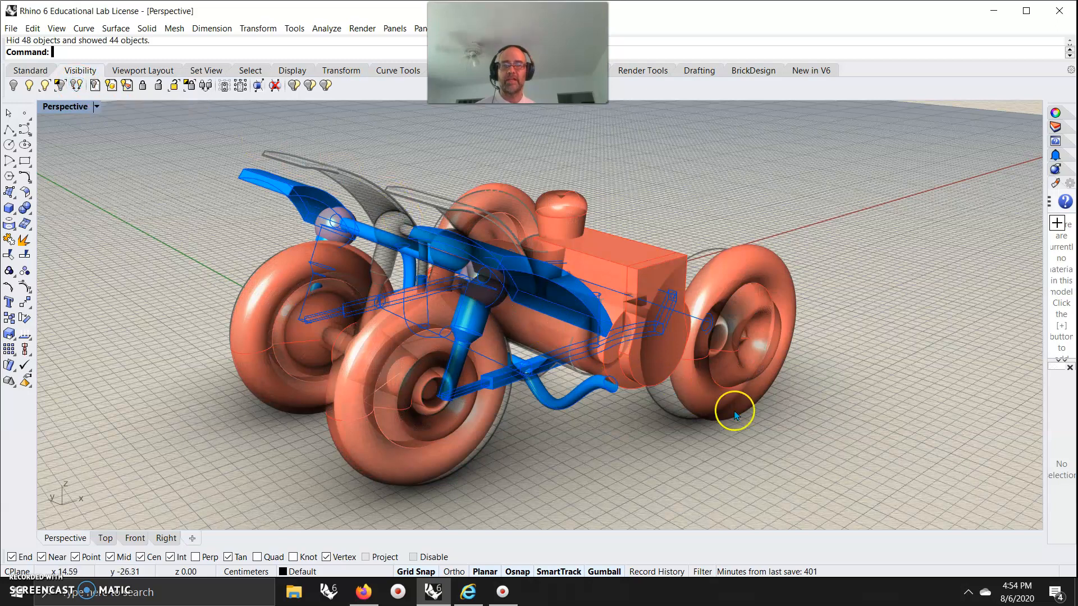
key(Escape)
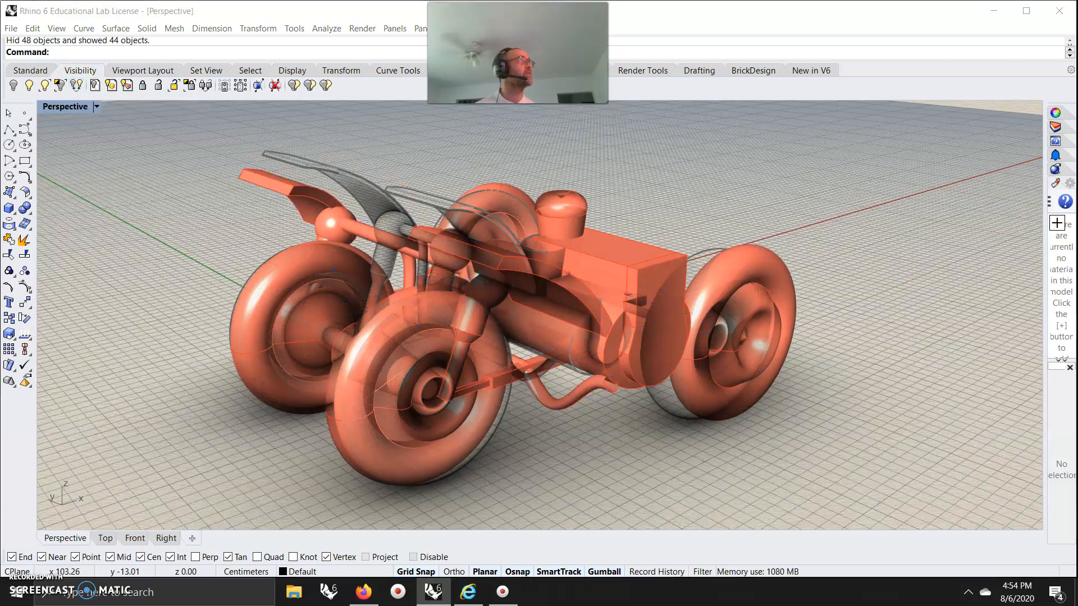
mouse_move(560, 457)
right_down()
mouse_move(514, 415)
mouse_move(539, 415)
right_up()
click(76, 85)
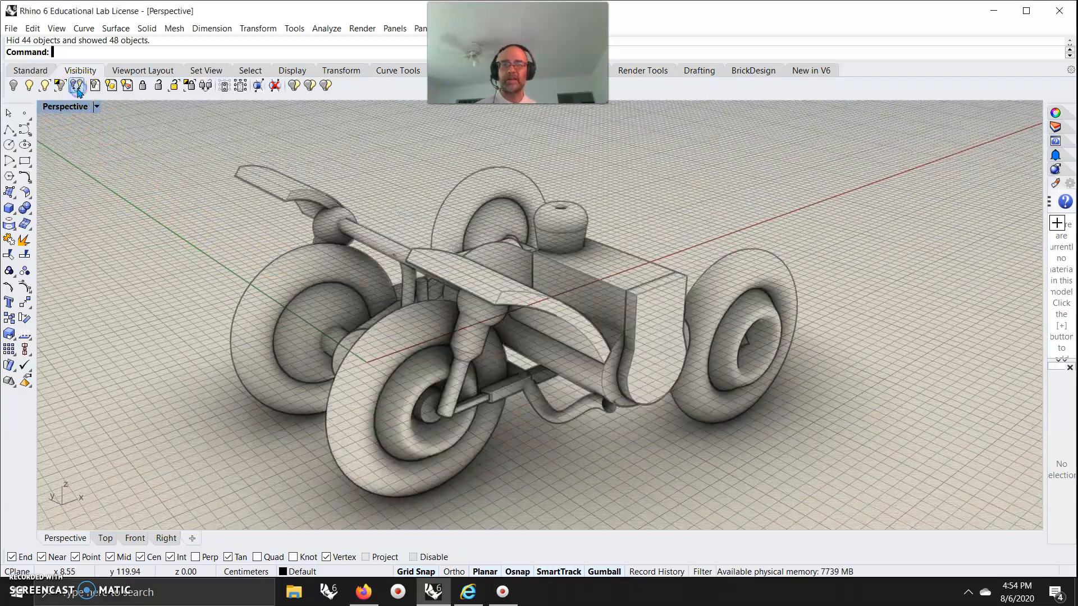
Step: View the vehicle from its opposite side and alternate repeatedly between the hidden and visible versions
right_drag(457, 344, 642, 331)
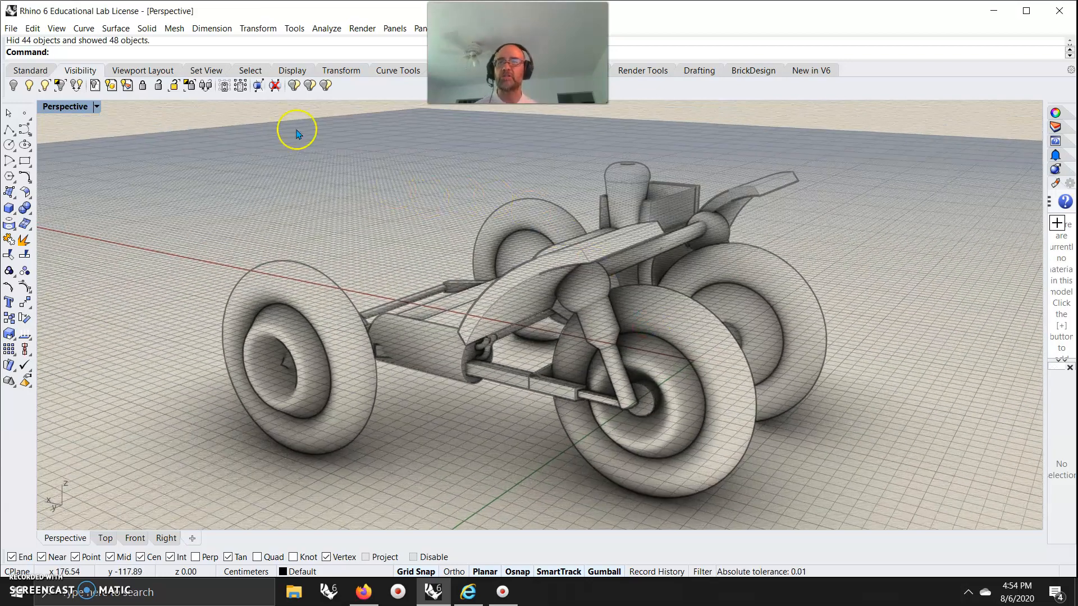
click(76, 86)
click(76, 86)
click(76, 85)
click(77, 85)
click(77, 85)
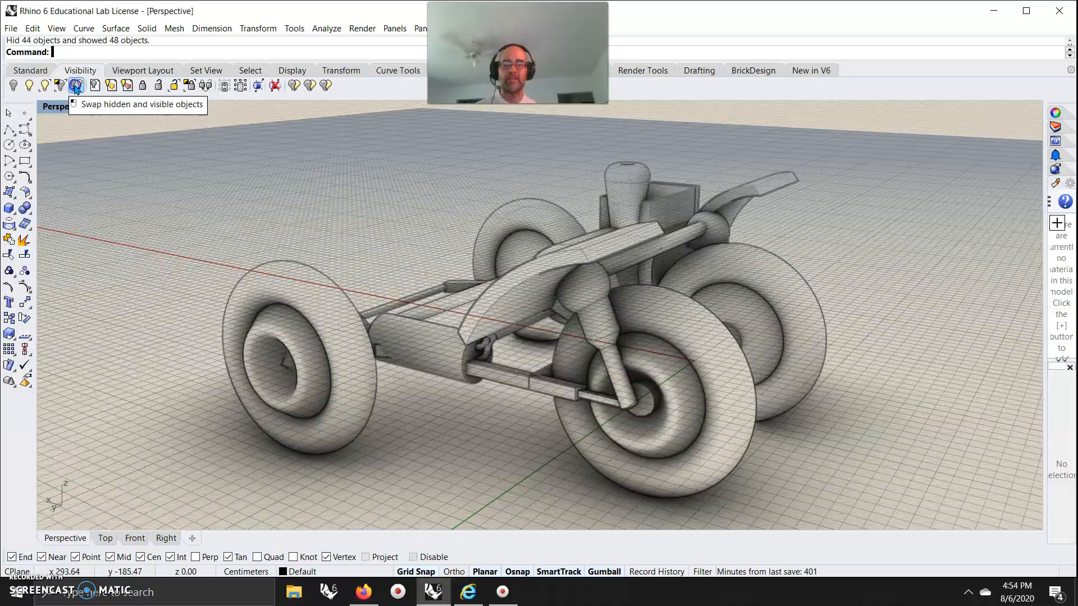
right_drag(358, 165, 886, 240)
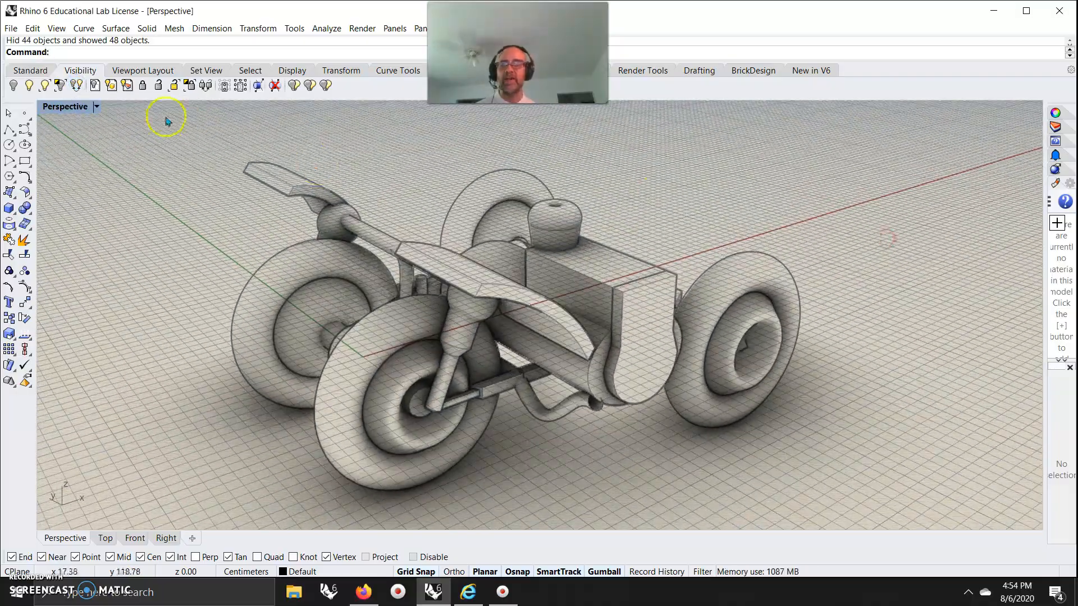
Step: Try another display mode in the Perspective viewport and swap the hidden and visible objects back and forth
click(66, 106)
click(69, 221)
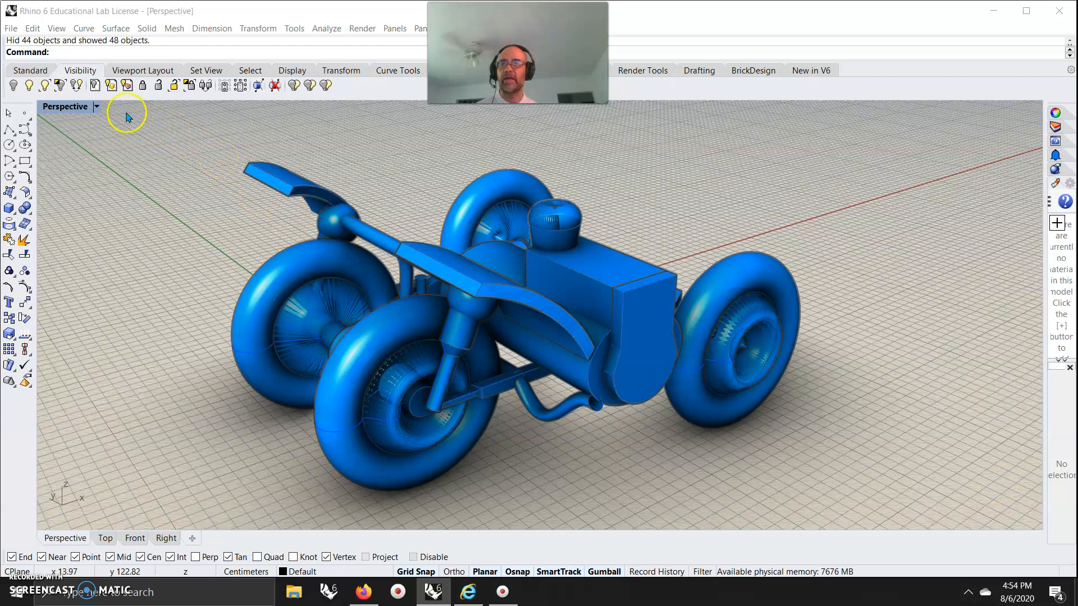
click(74, 87)
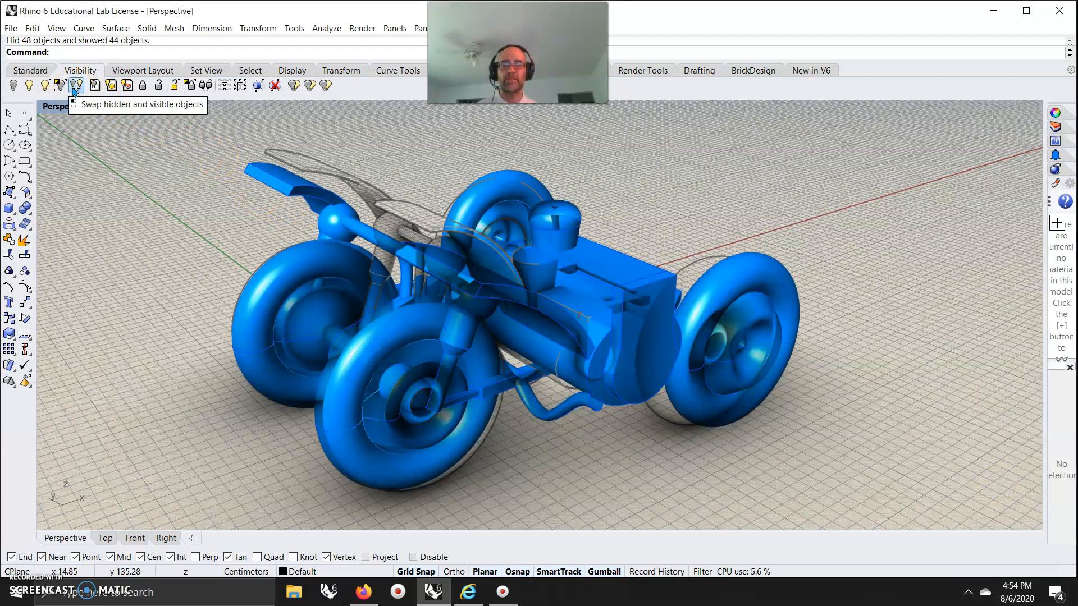
click(73, 87)
Step: Set the Perspective viewport to the Technical display mode and swap hidden and visible objects, ending on the original slimmer vehicle
click(68, 110)
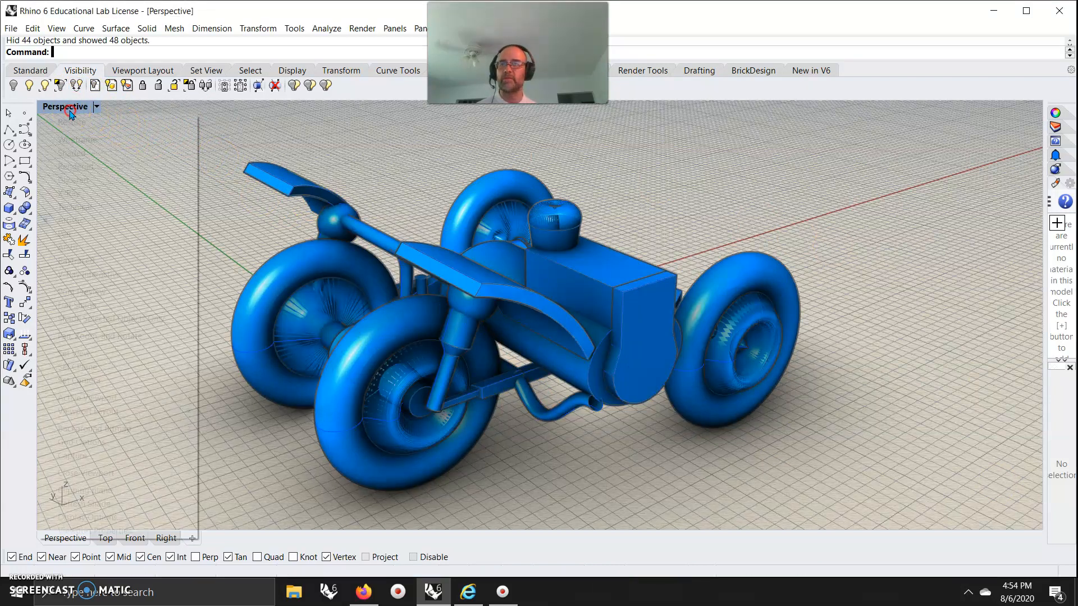
click(74, 209)
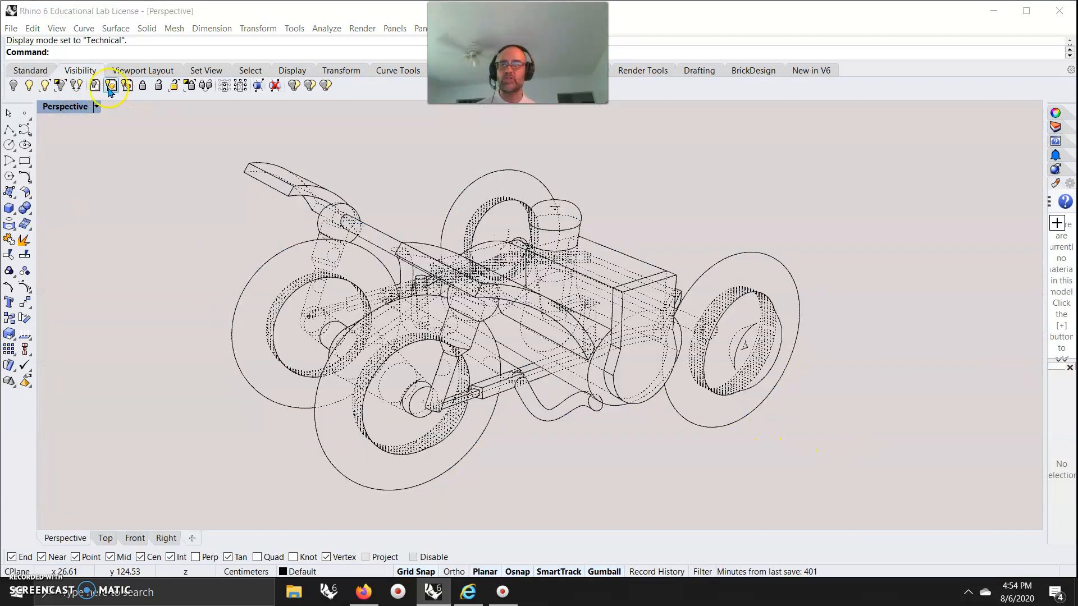
click(73, 87)
click(74, 87)
click(73, 87)
click(74, 87)
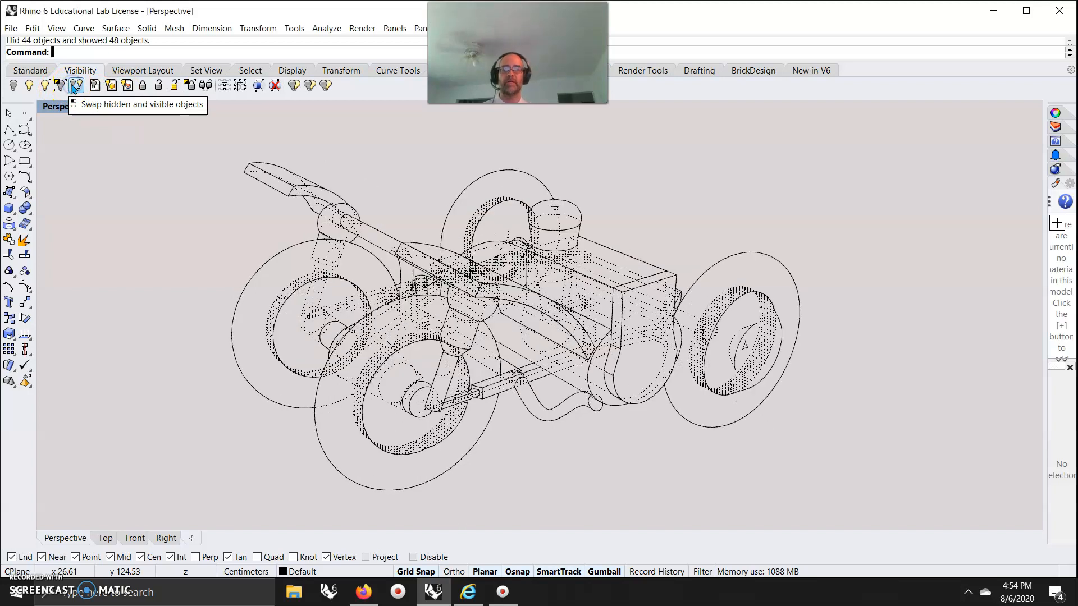
click(74, 87)
click(73, 87)
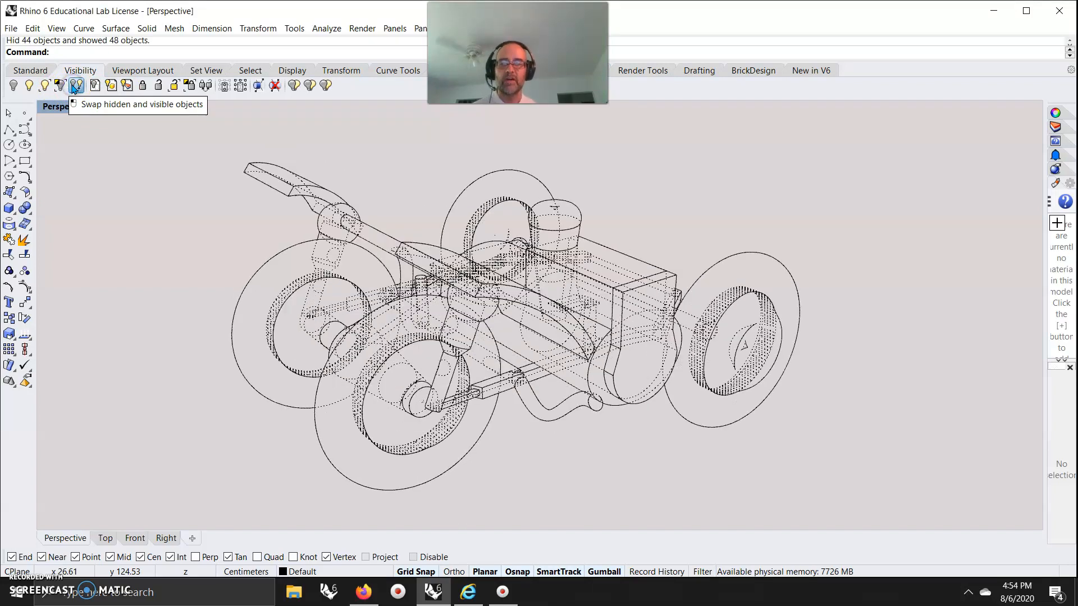
click(73, 87)
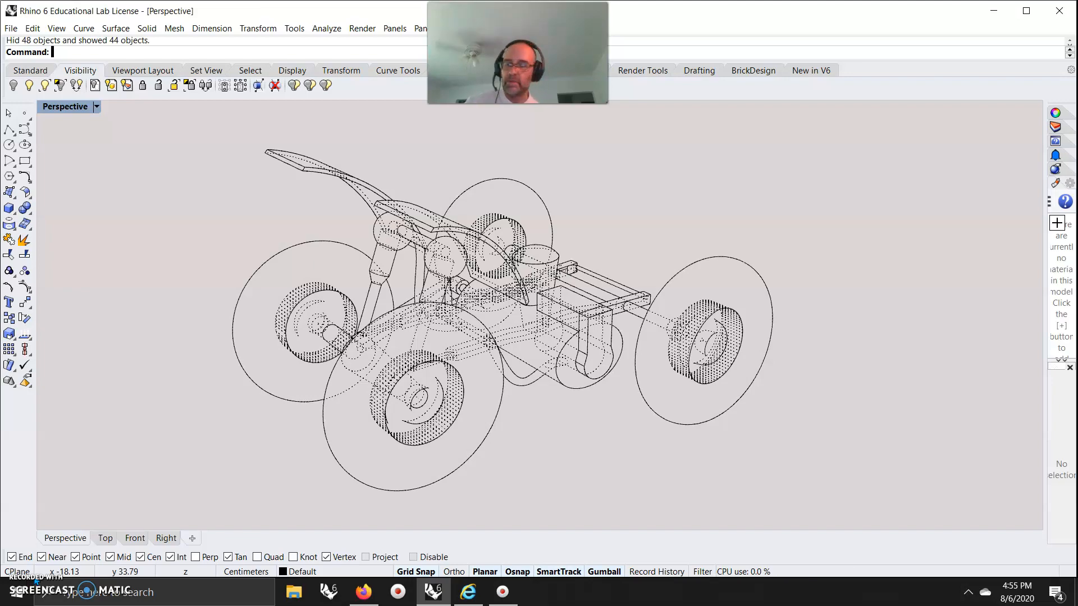
mouse_move(143, 381)
right_down()
mouse_move(368, 376)
mouse_move(344, 378)
mouse_move(262, 337)
mouse_move(125, 377)
mouse_move(137, 376)
right_up()
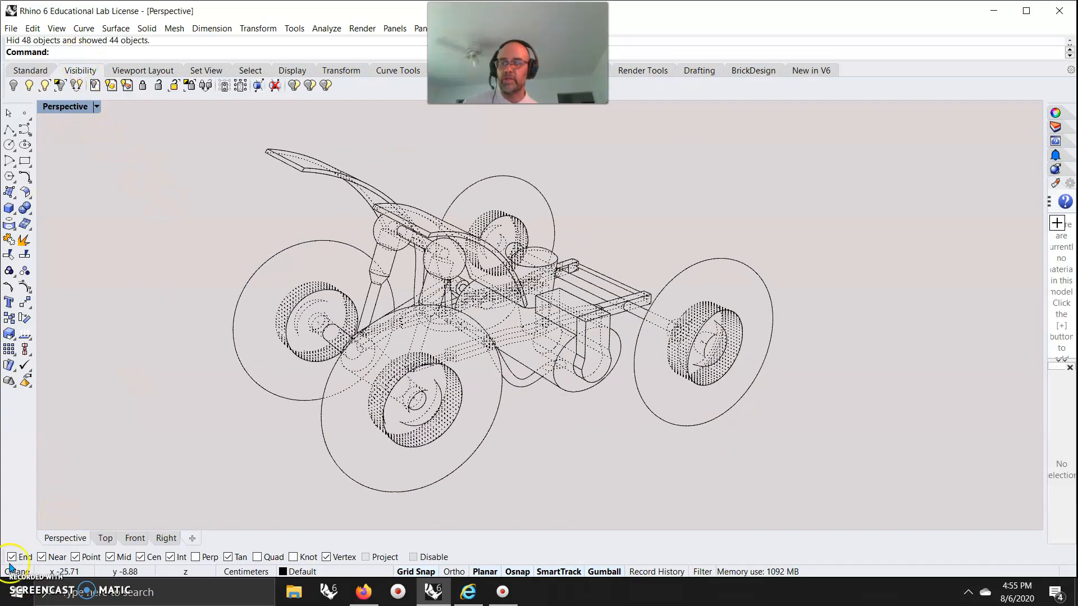